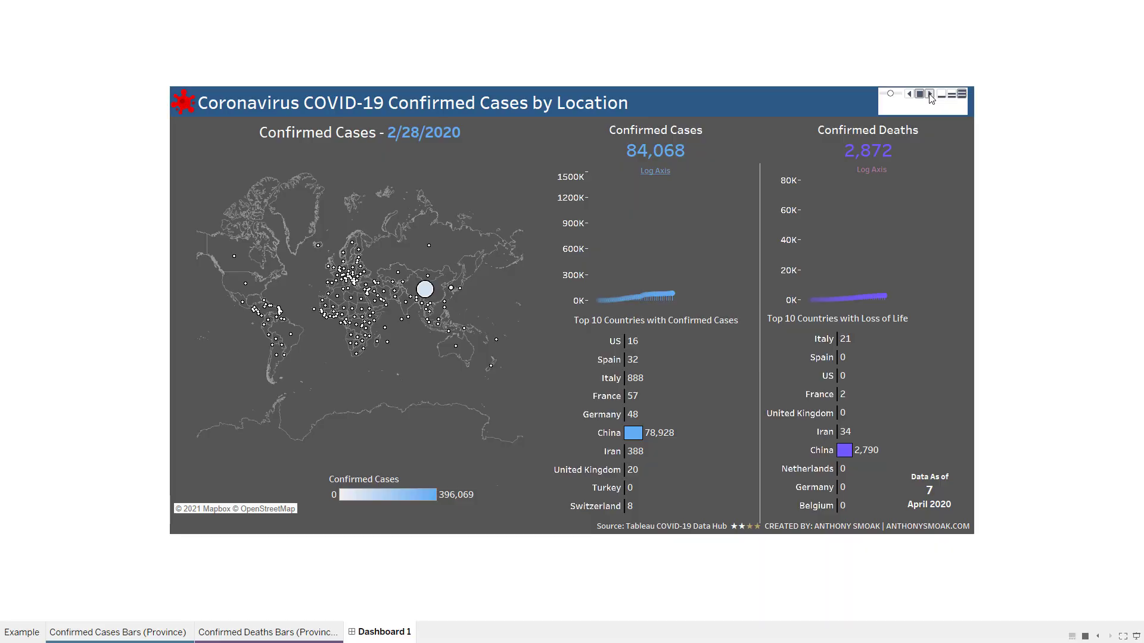
- Show Dashboard 1 full-screen in Presentation Mode, with the pages control at 1/22/2020
{"action": "left_click", "coordinate": [929, 95]}
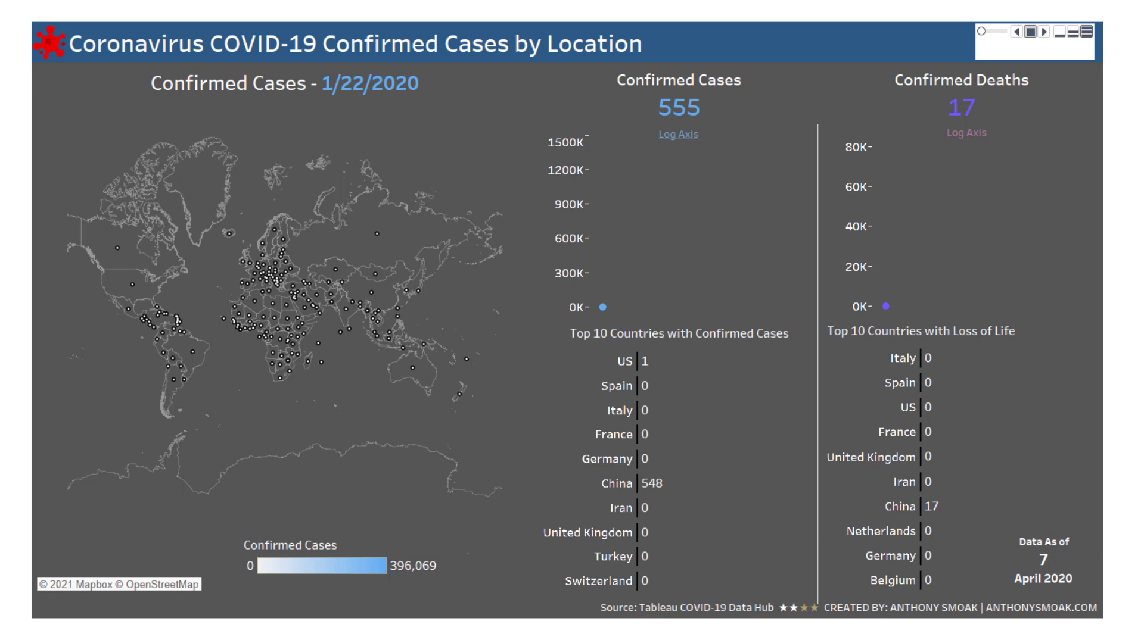
- Play the pages animation through to 4/7/2020, reaching 1,425,942 cases and 81,861 deaths
{"action": "left_click", "coordinate": [1040, 33]}
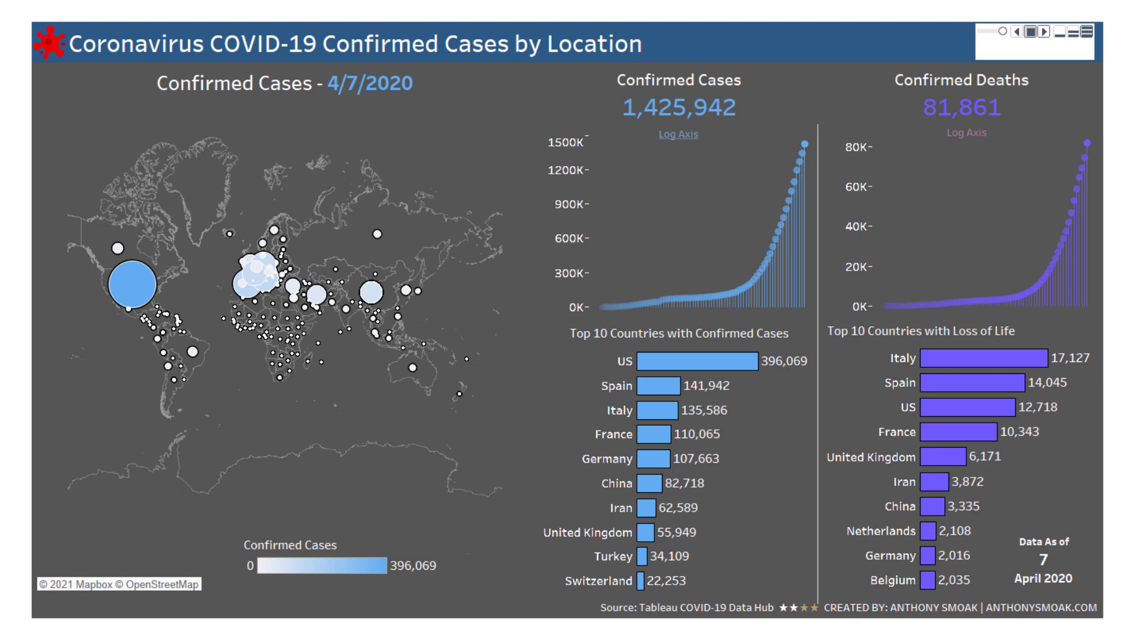
- Exit Presentation Mode, set Workbook Default animations On, and replay the time-lapse from 1/22/2020
{"action": "key", "text": "Escape"}
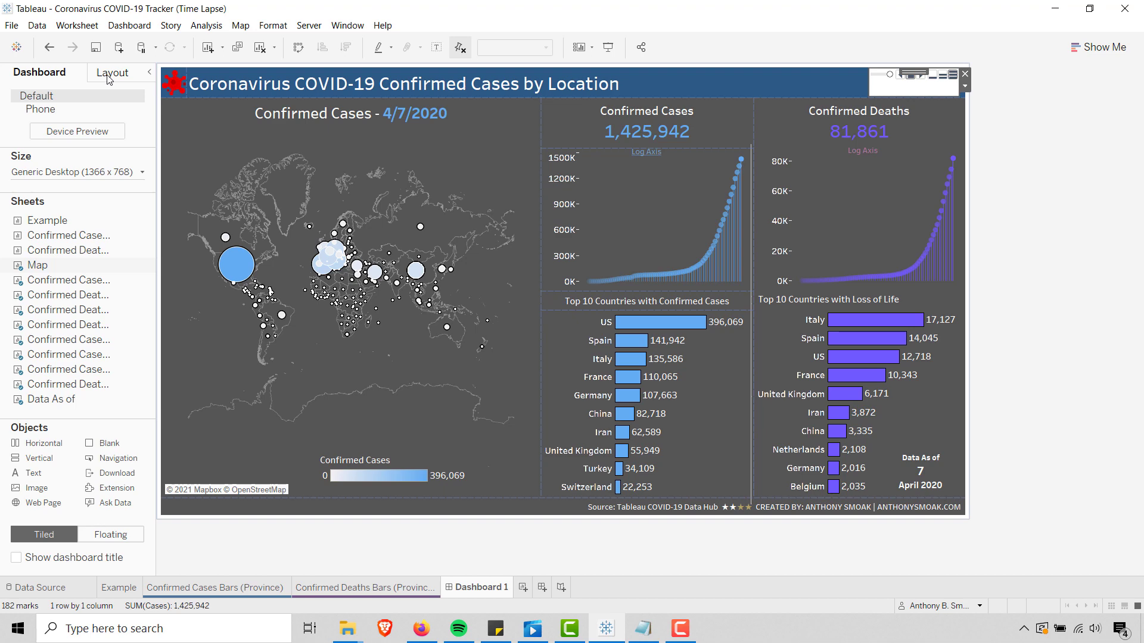
{"action": "left_click", "coordinate": [206, 25]}
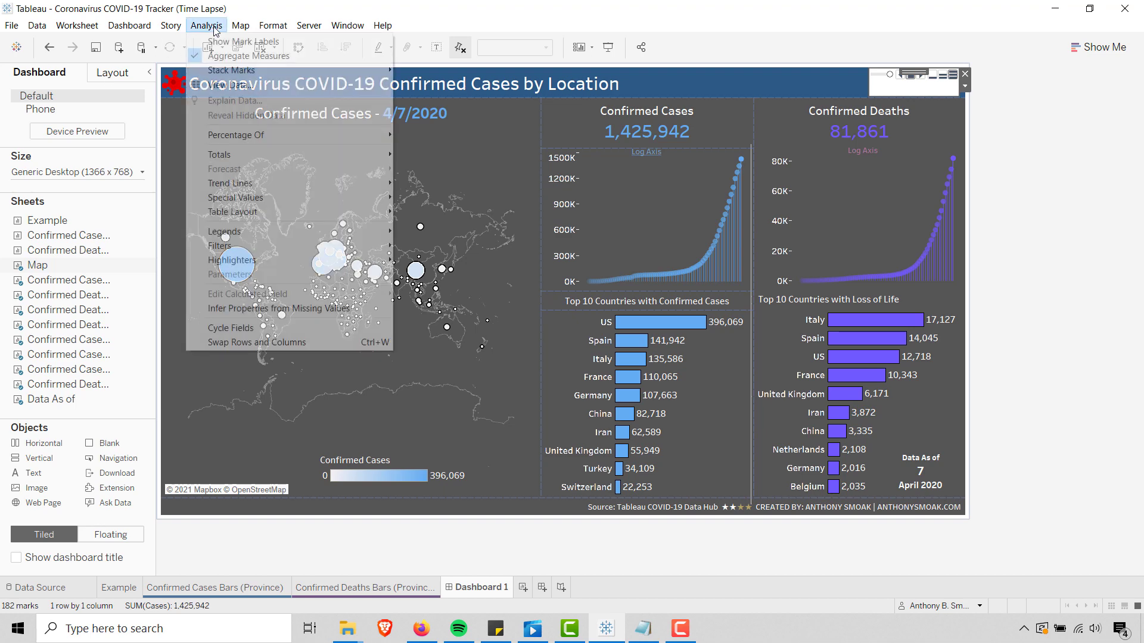
{"action": "mouse_move", "coordinate": [267, 27]}
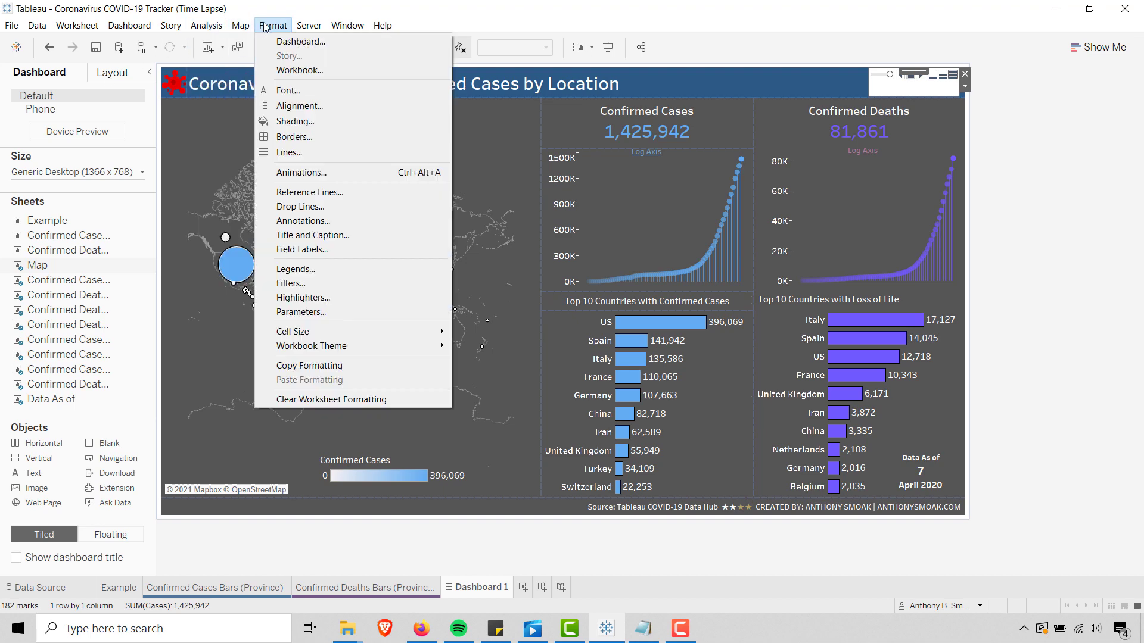
{"action": "left_click", "coordinate": [266, 166]}
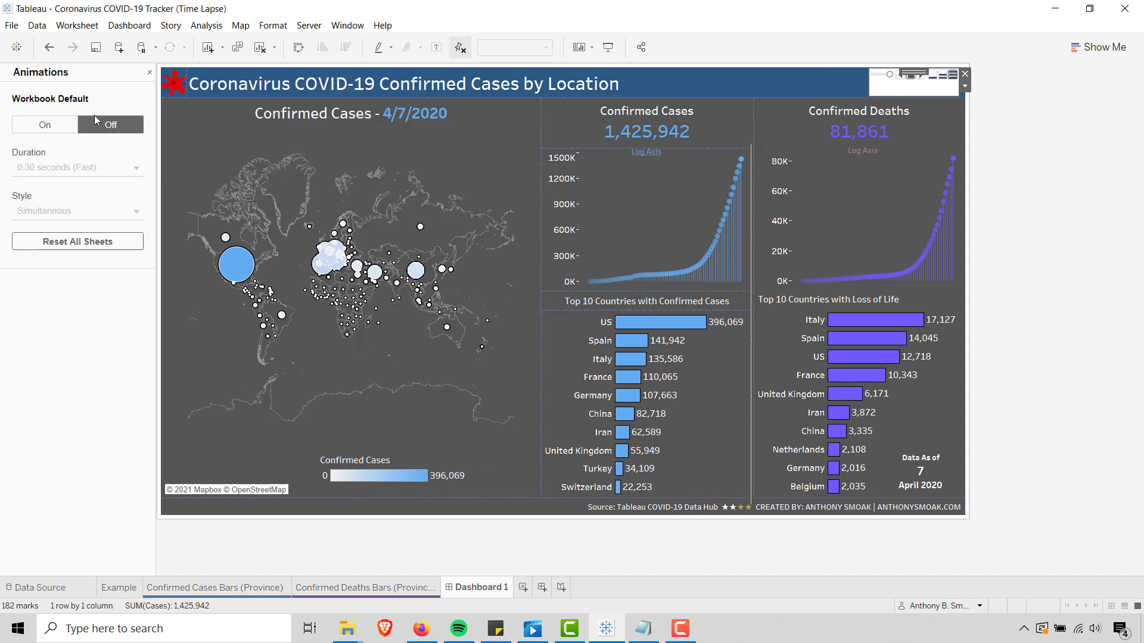
{"action": "left_click", "coordinate": [35, 133]}
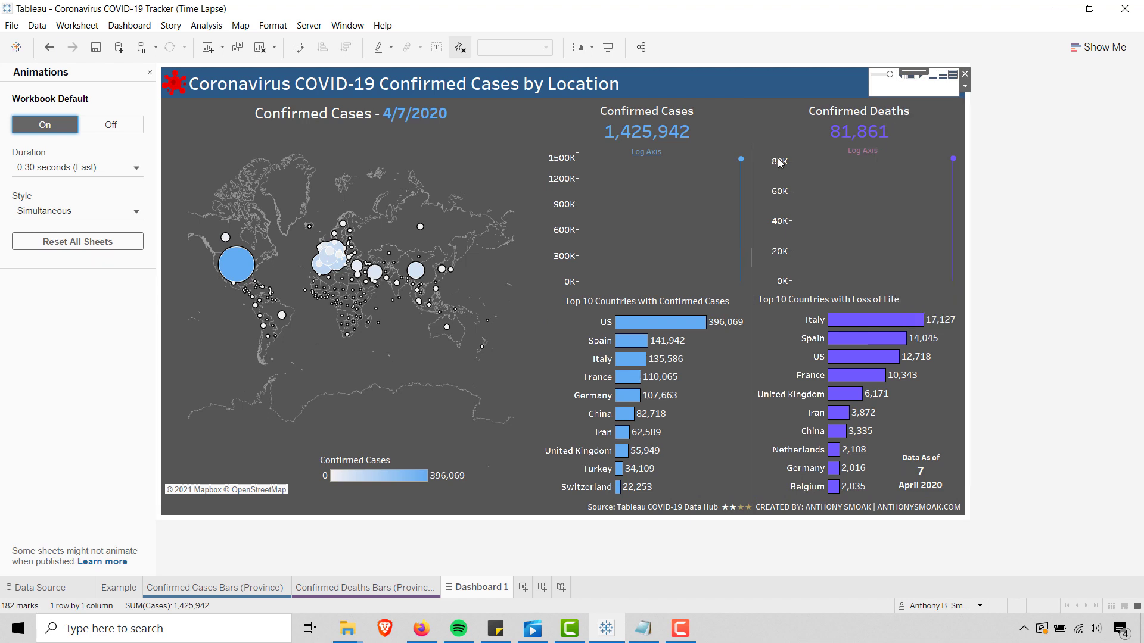
{"action": "left_click", "coordinate": [923, 78]}
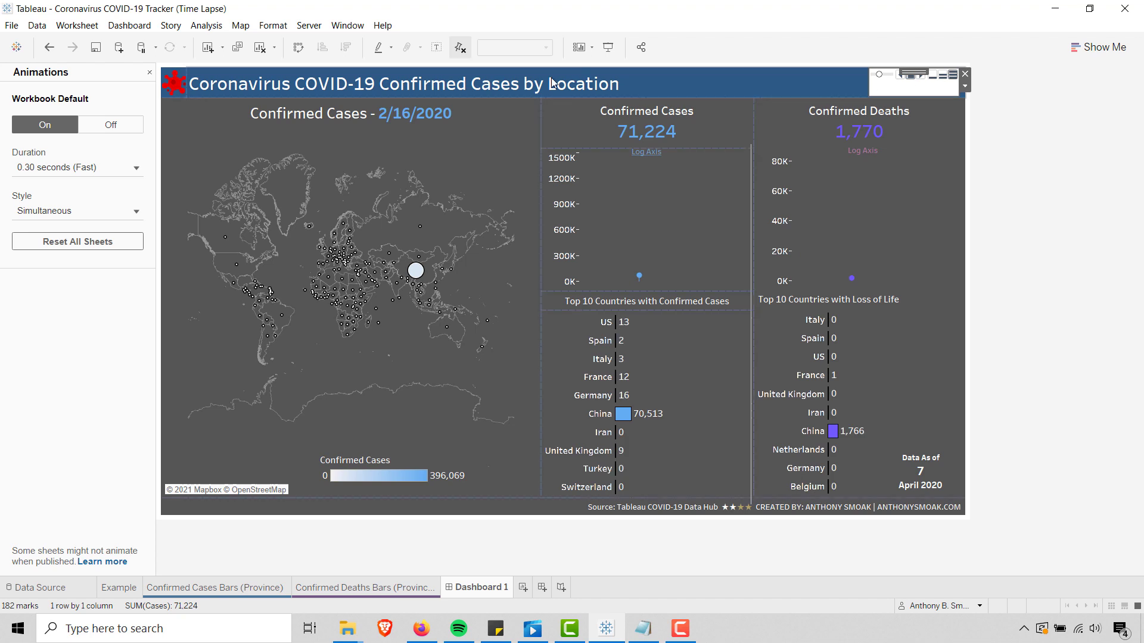
- Switch workbook animations Off, close the Animations pane, and replay the time-lapse without animation
{"action": "left_click", "coordinate": [102, 130]}
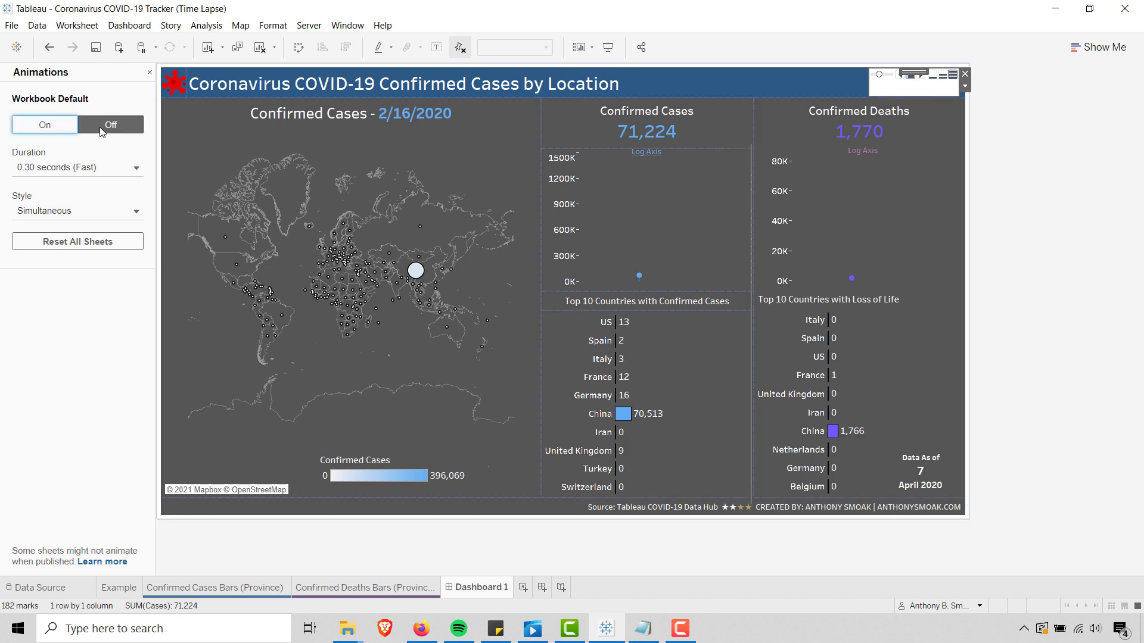
{"action": "left_click", "coordinate": [150, 72]}
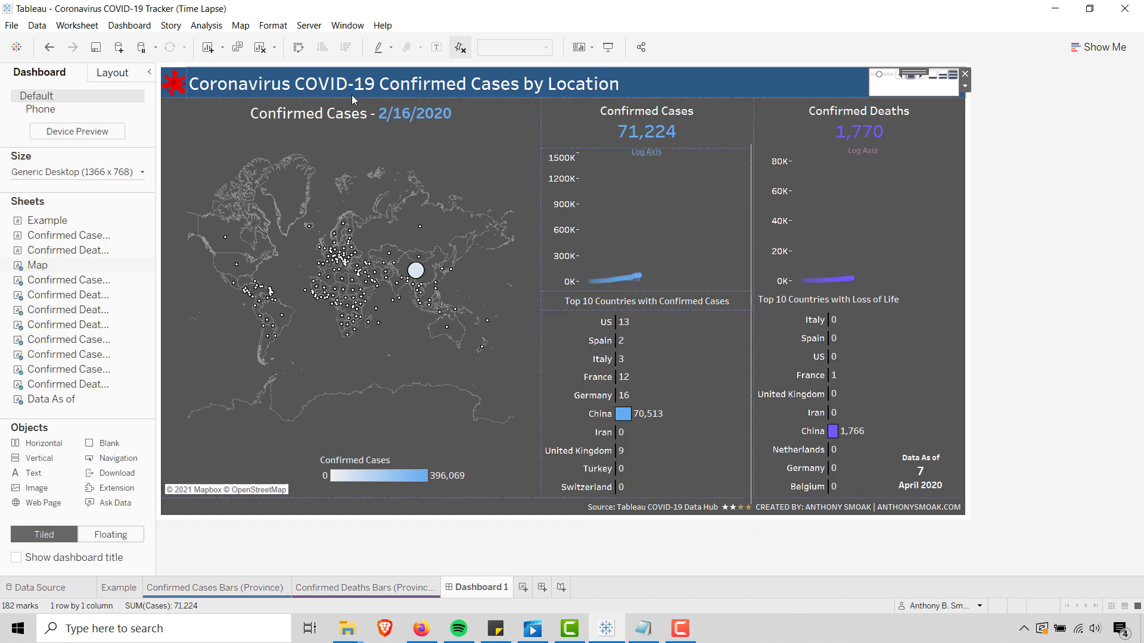
{"action": "left_click", "coordinate": [921, 78]}
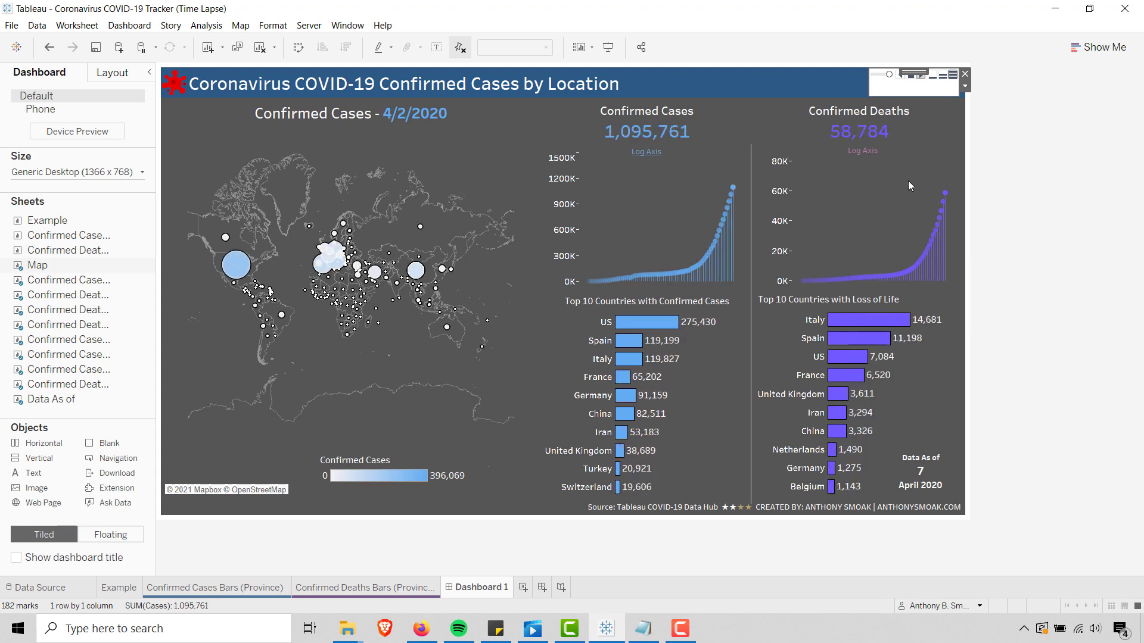
- Update the data preview, confirm Migrated Data comes from COVID-19 Cases.csv, then switch to Firefox
{"action": "left_click", "coordinate": [47, 589]}
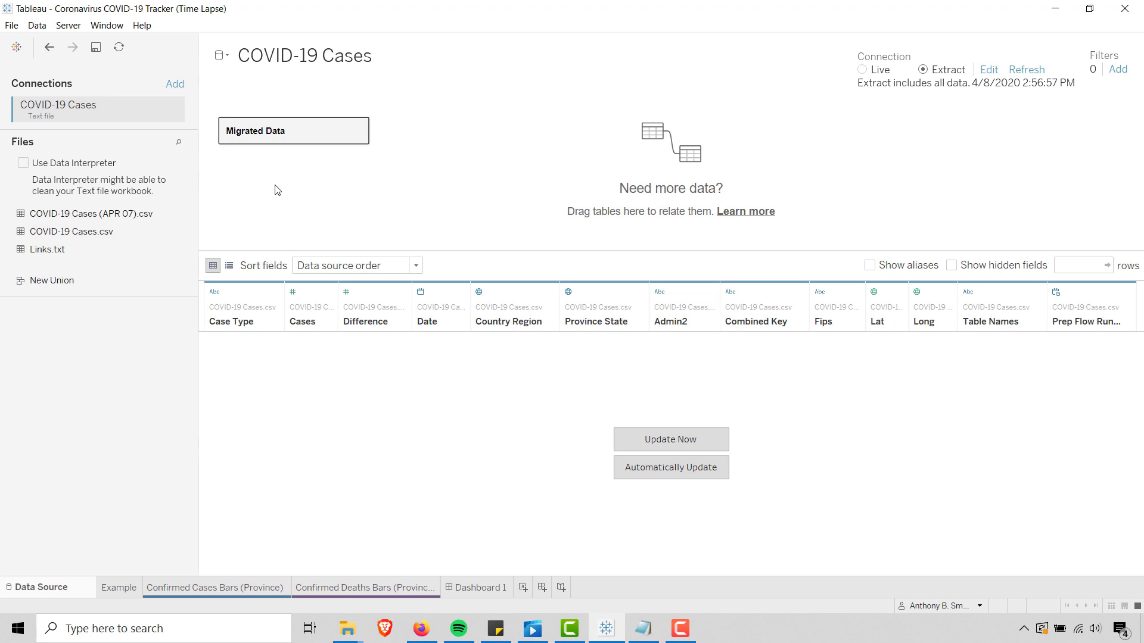
{"action": "left_click", "coordinate": [647, 443]}
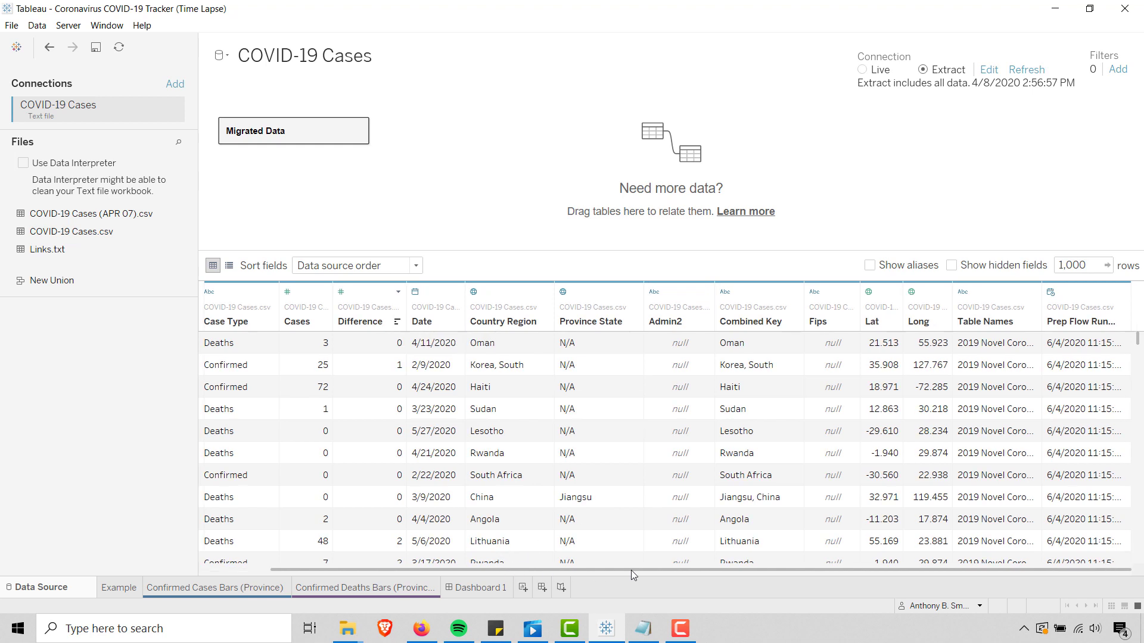
{"action": "double_click", "coordinate": [284, 133]}
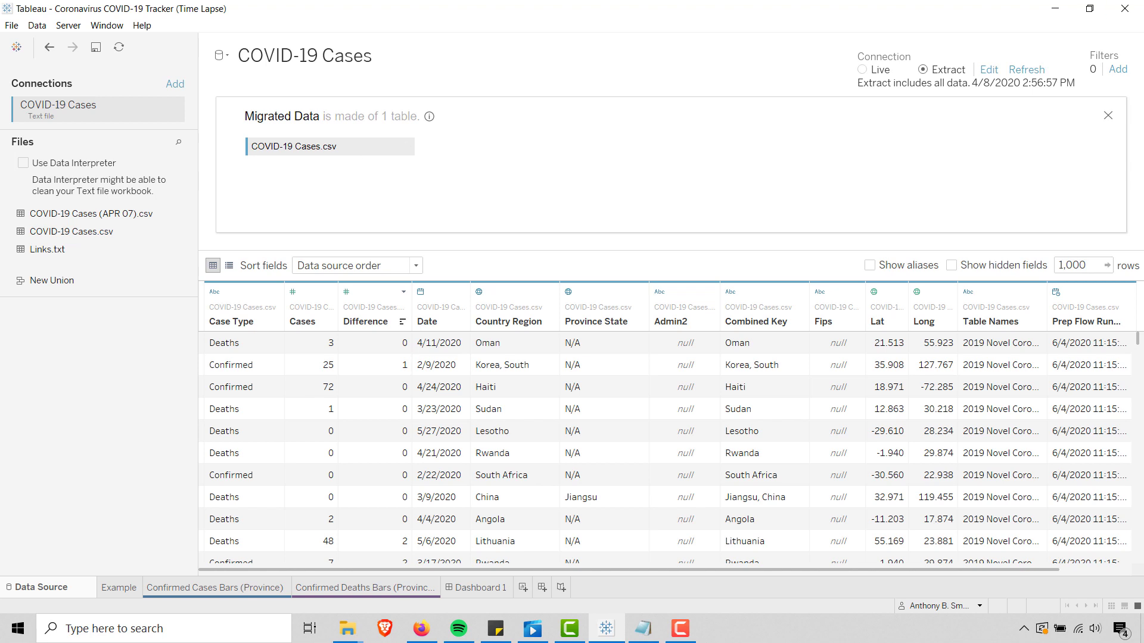
{"action": "key", "text": "alt+Tab"}
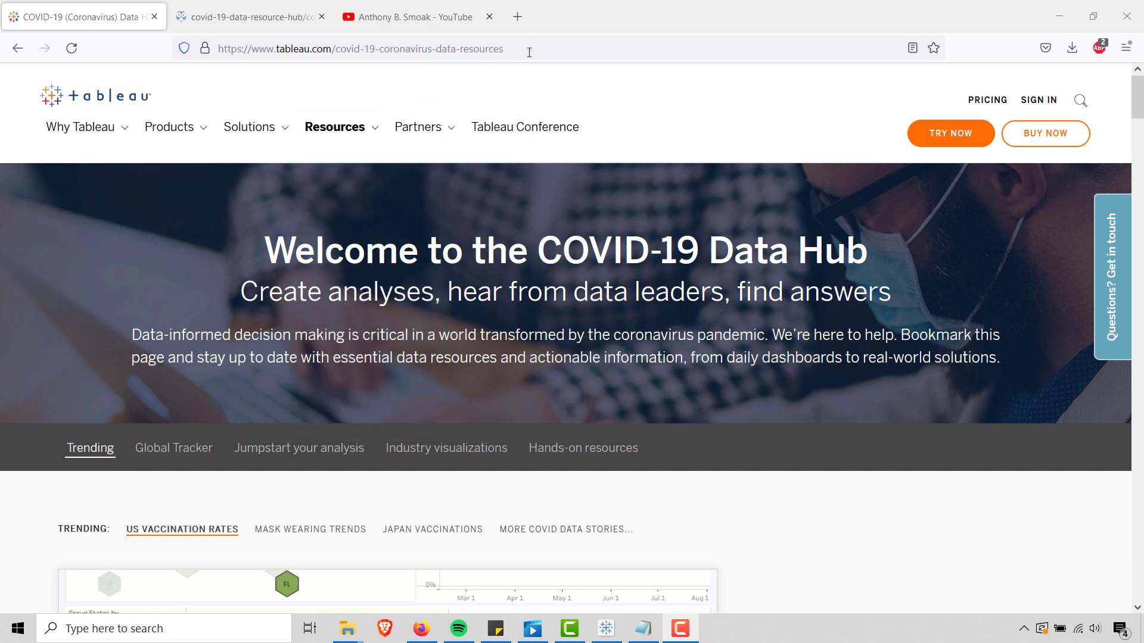
- Scroll the Data Hub page and expand 'Connect to COVID-19 activity data' to show data.world's .Hyper/.CSV links
{"action": "left_click", "coordinate": [529, 52]}
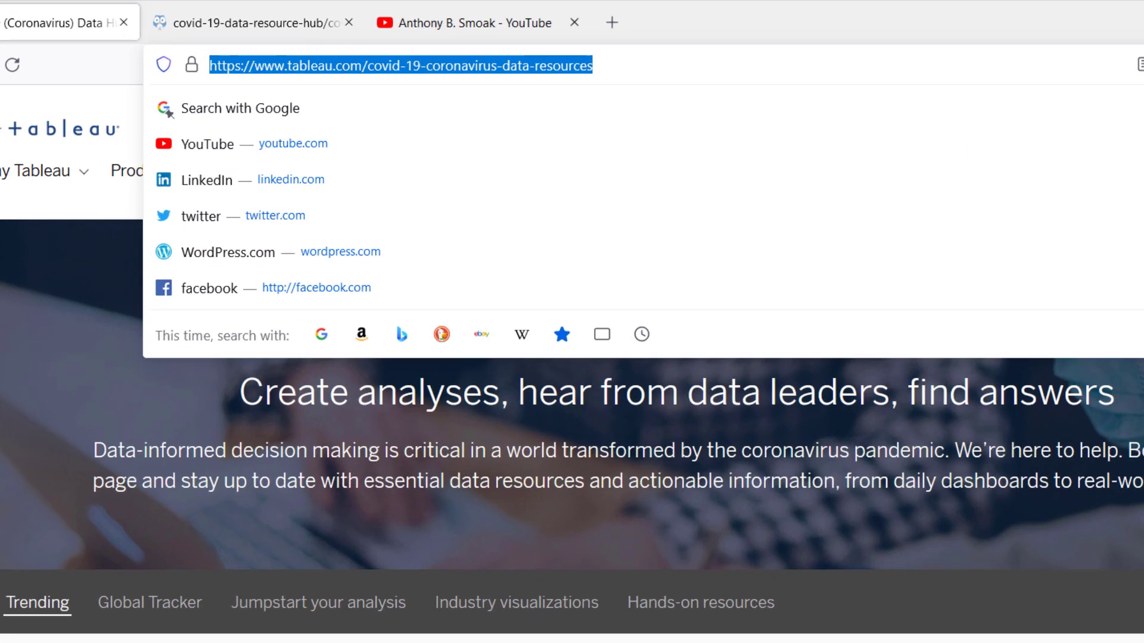
{"action": "left_click", "coordinate": [26, 107]}
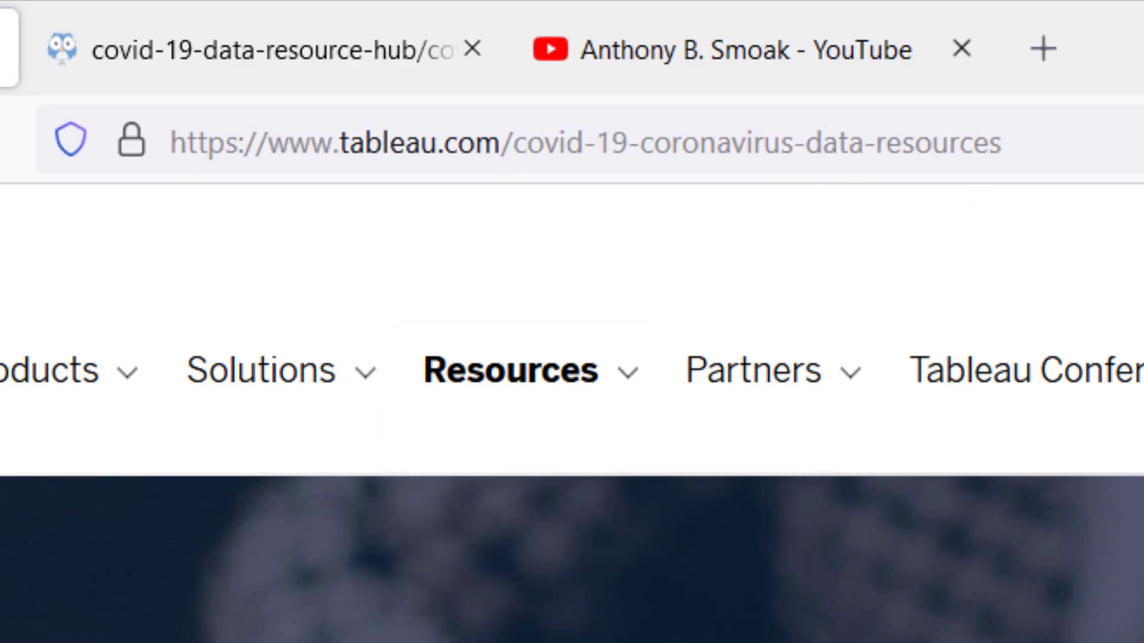
{"action": "scroll", "coordinate": [1140, 145], "scroll_direction": "down", "scroll_amount": 10}
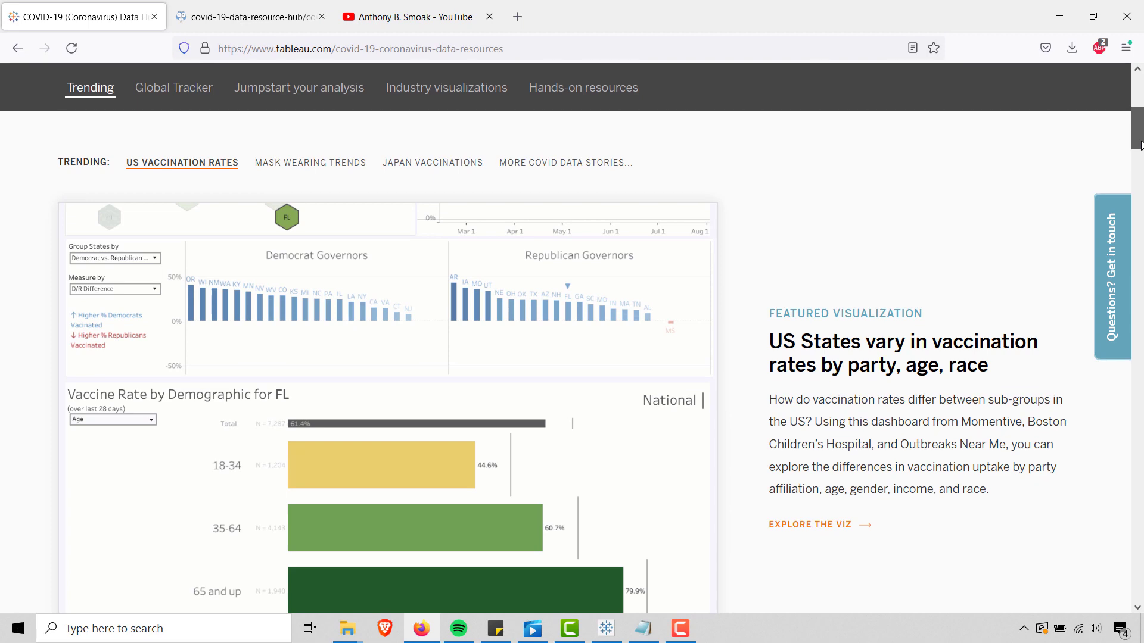
{"action": "left_click_drag", "start_coordinate": [1140, 144], "coordinate": [1139, 263]}
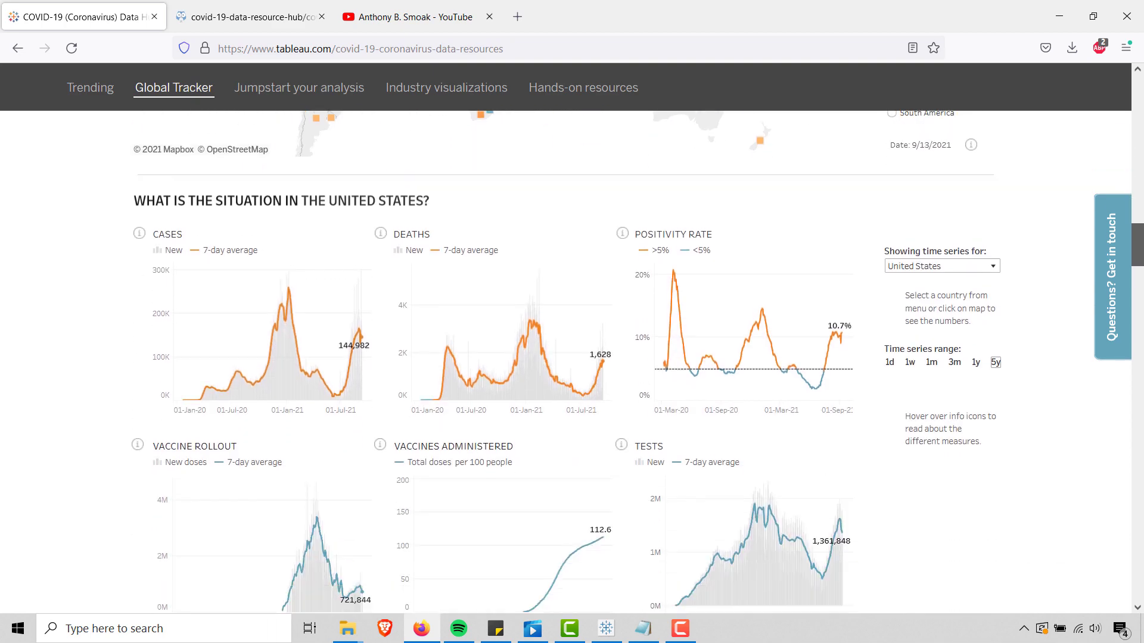
{"action": "scroll", "coordinate": [855, 389], "scroll_direction": "down", "scroll_amount": 15}
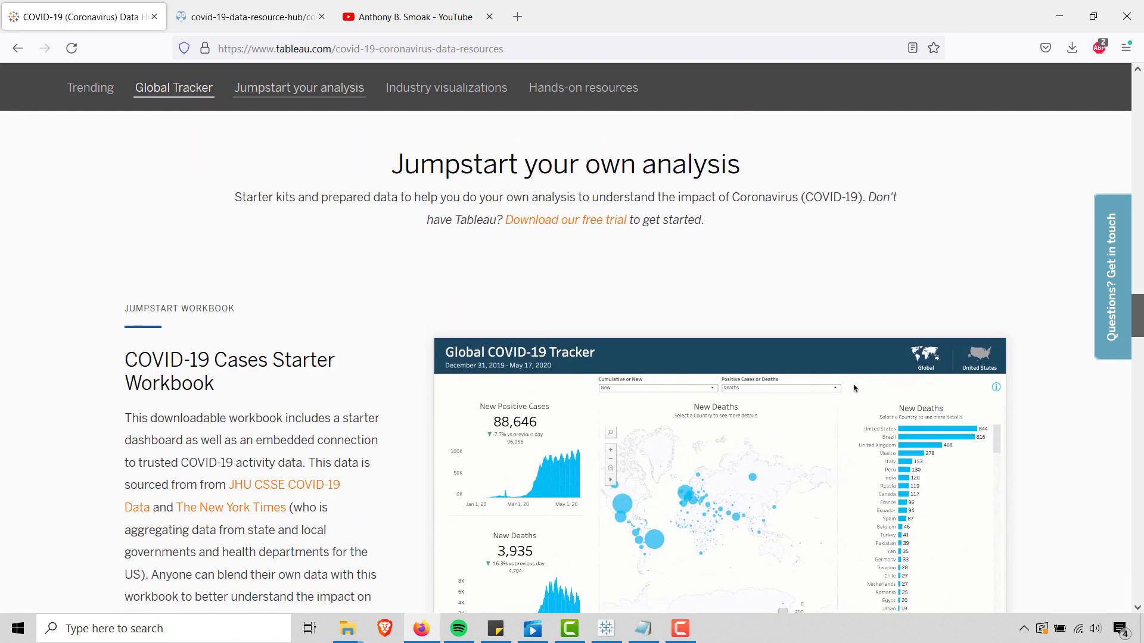
{"action": "scroll", "coordinate": [855, 388], "scroll_direction": "down", "scroll_amount": 3}
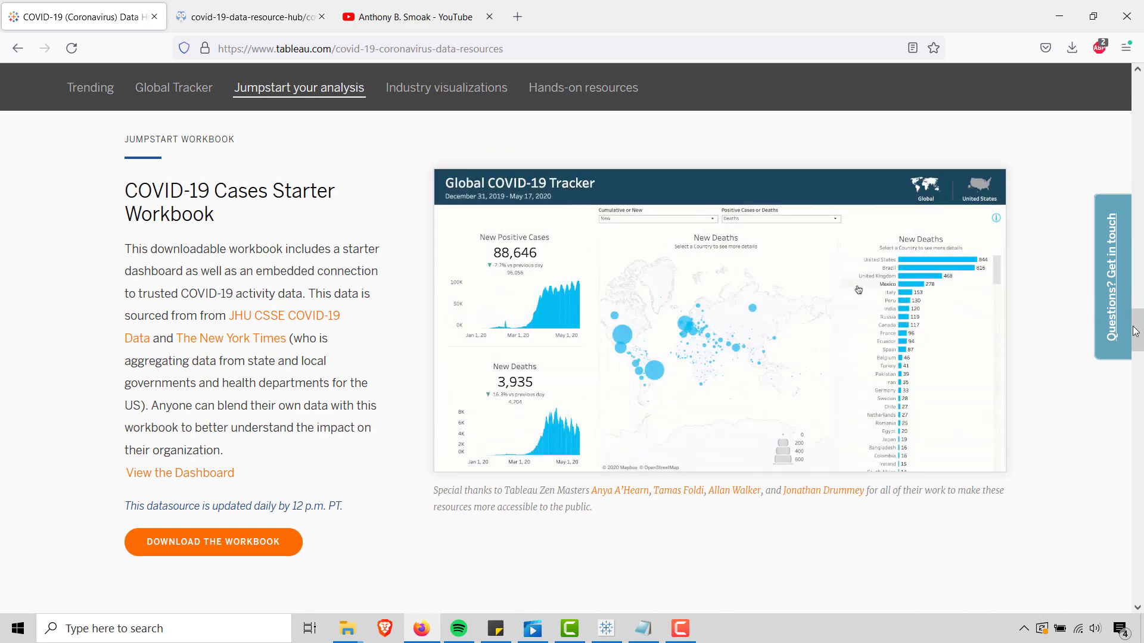
{"action": "left_click_drag", "start_coordinate": [1134, 331], "coordinate": [1135, 369]}
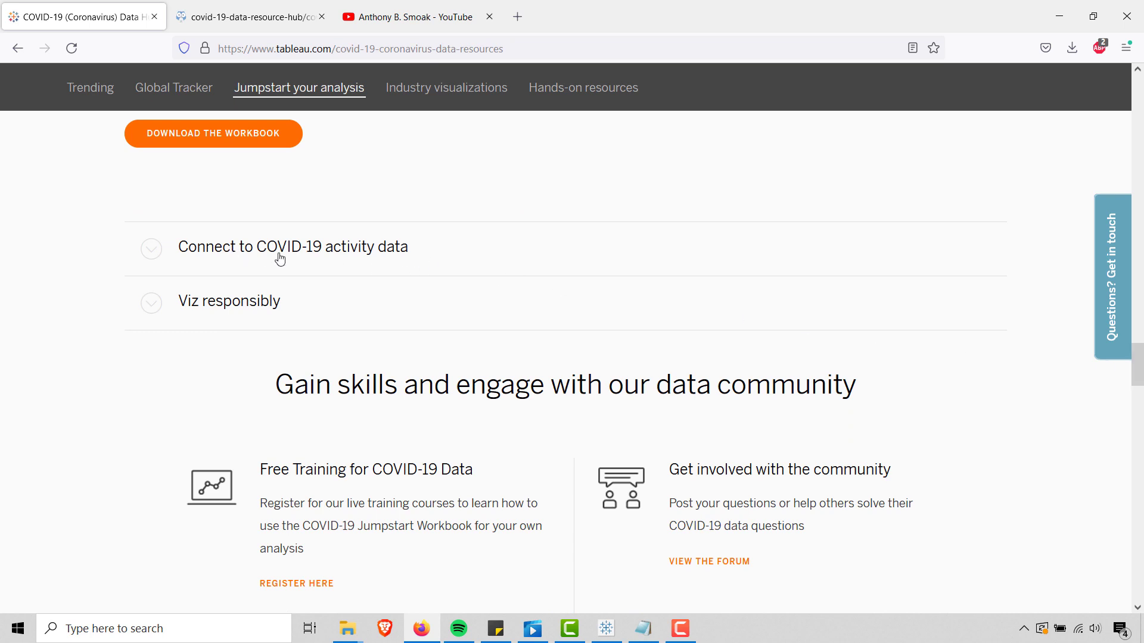
{"action": "left_click", "coordinate": [156, 261]}
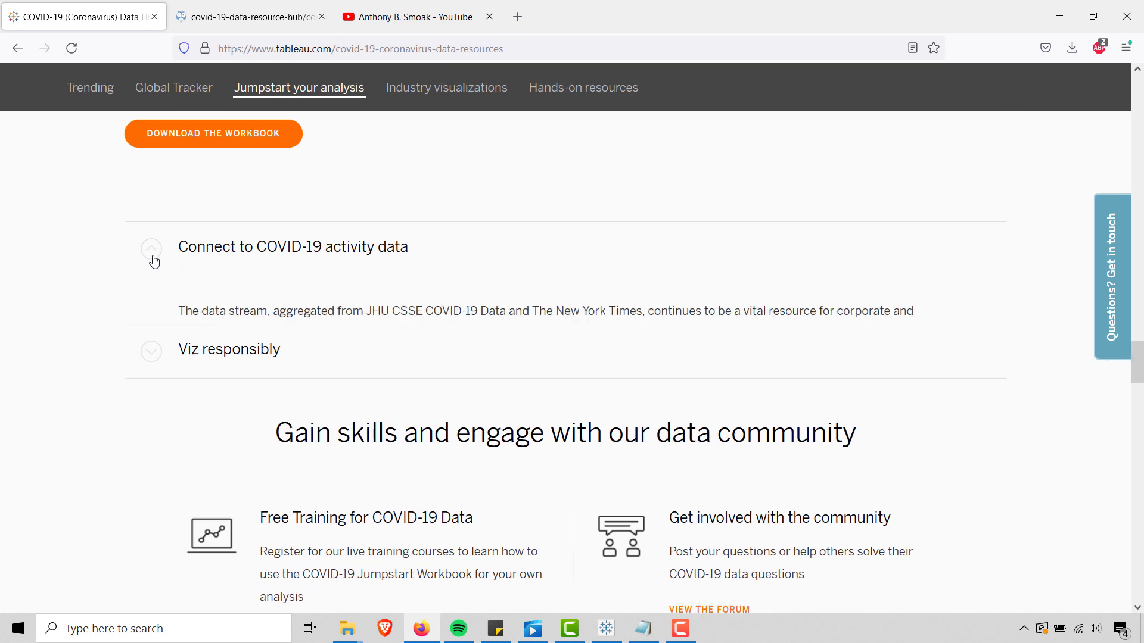
{"action": "scroll", "coordinate": [173, 319], "scroll_direction": "down", "scroll_amount": 6}
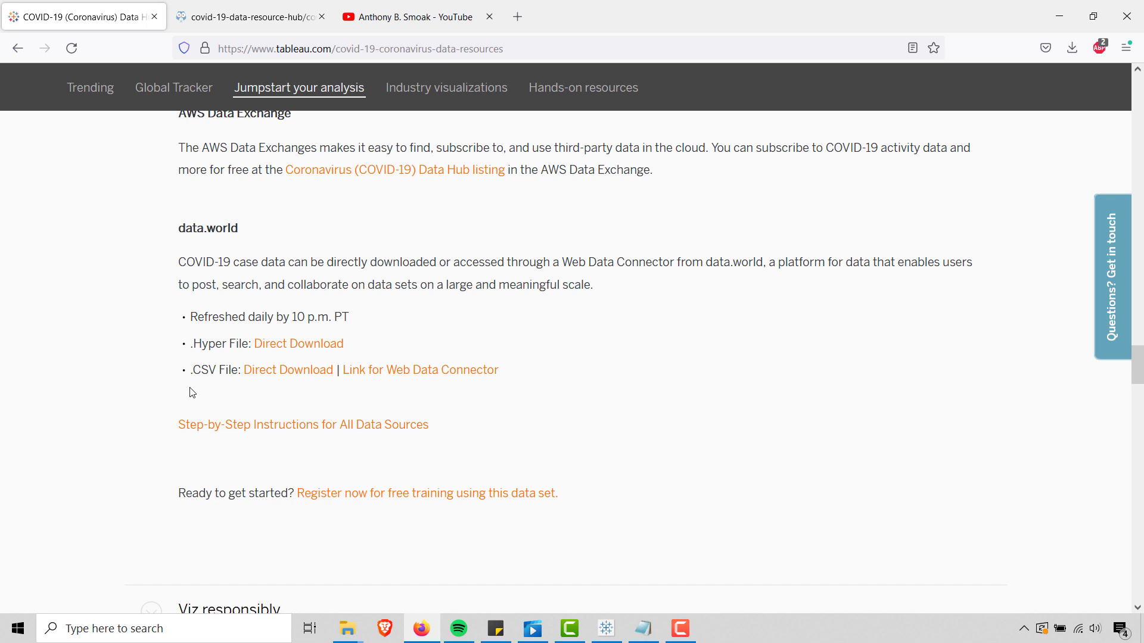
- Open COVID-19 Cases.csv (950,670 rows) via the CSV Direct Download link, then return to Tableau
{"action": "left_click", "coordinate": [281, 375]}
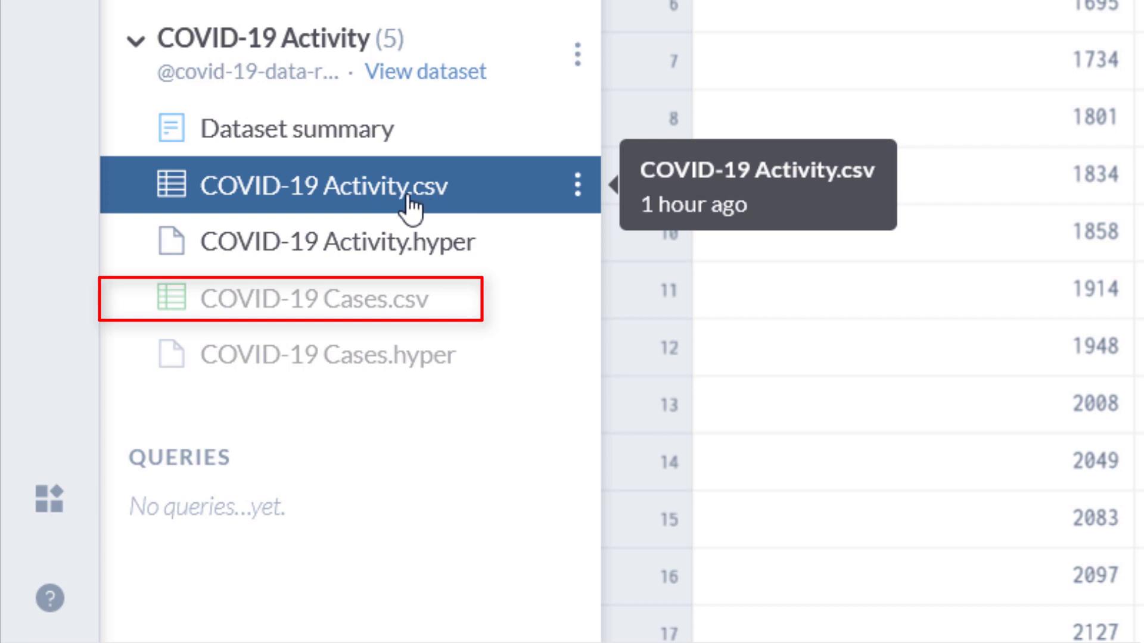
{"action": "mouse_move", "coordinate": [235, 319]}
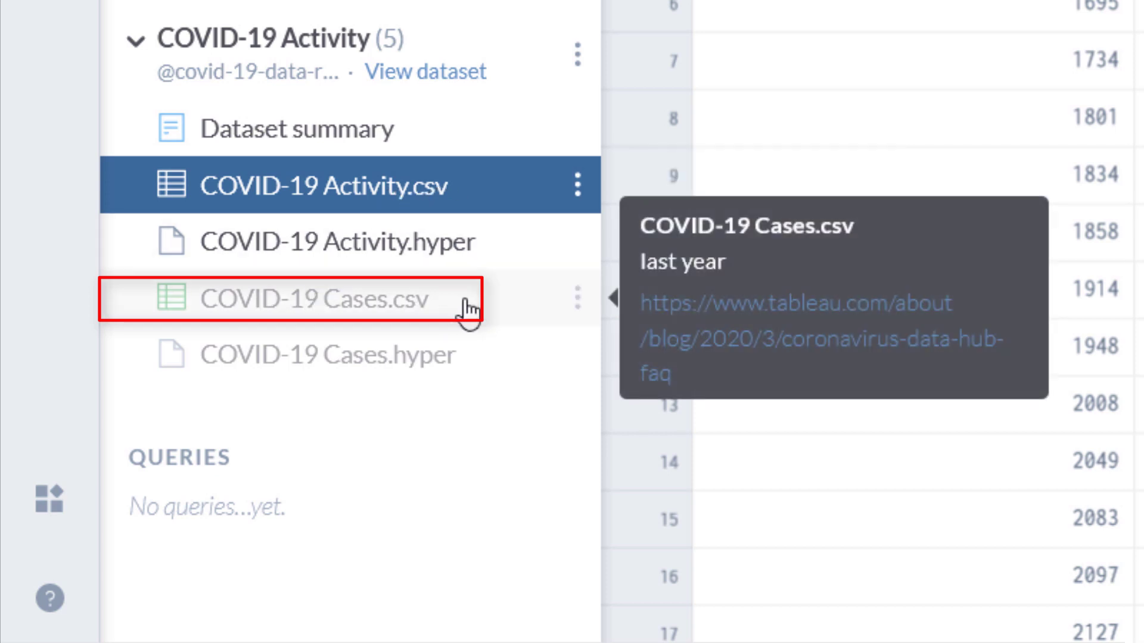
{"action": "left_click", "coordinate": [439, 307]}
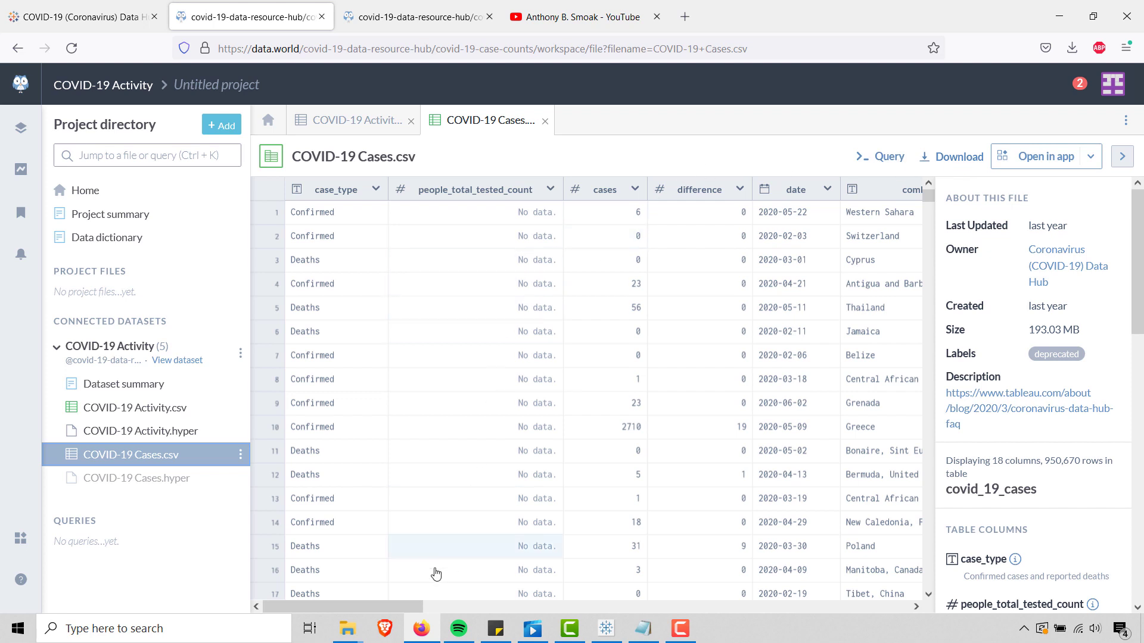
{"action": "left_click_drag", "start_coordinate": [397, 604], "coordinate": [427, 582]}
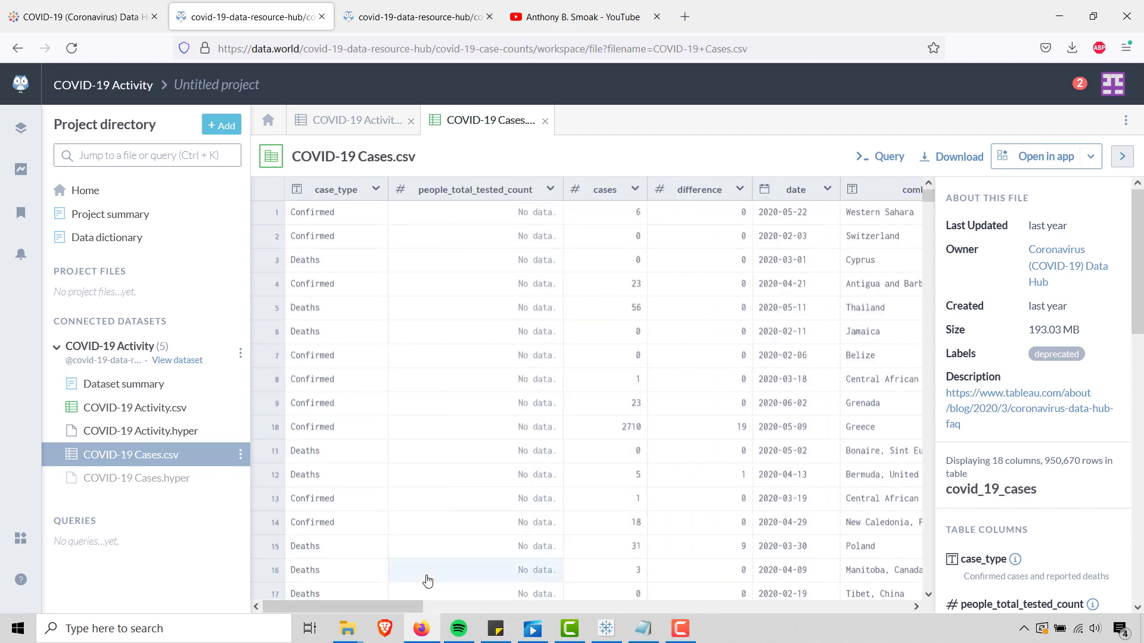
{"action": "left_click", "coordinate": [608, 635]}
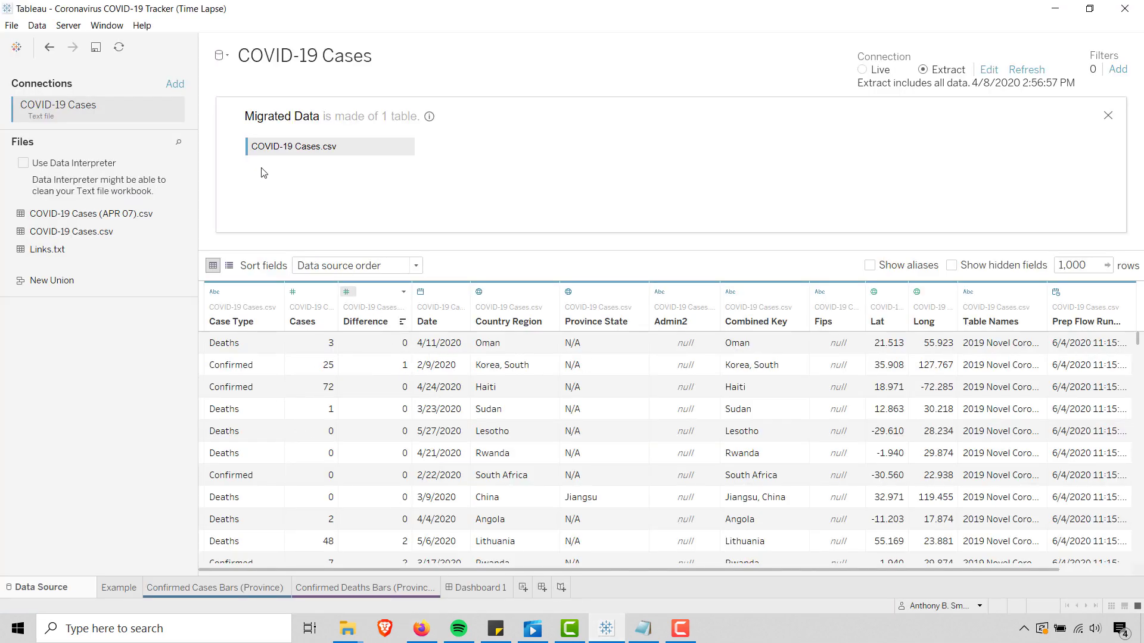
- Return to Firefox showing data.world's COVID-19 Cases.csv table
{"action": "left_click", "coordinate": [421, 630]}
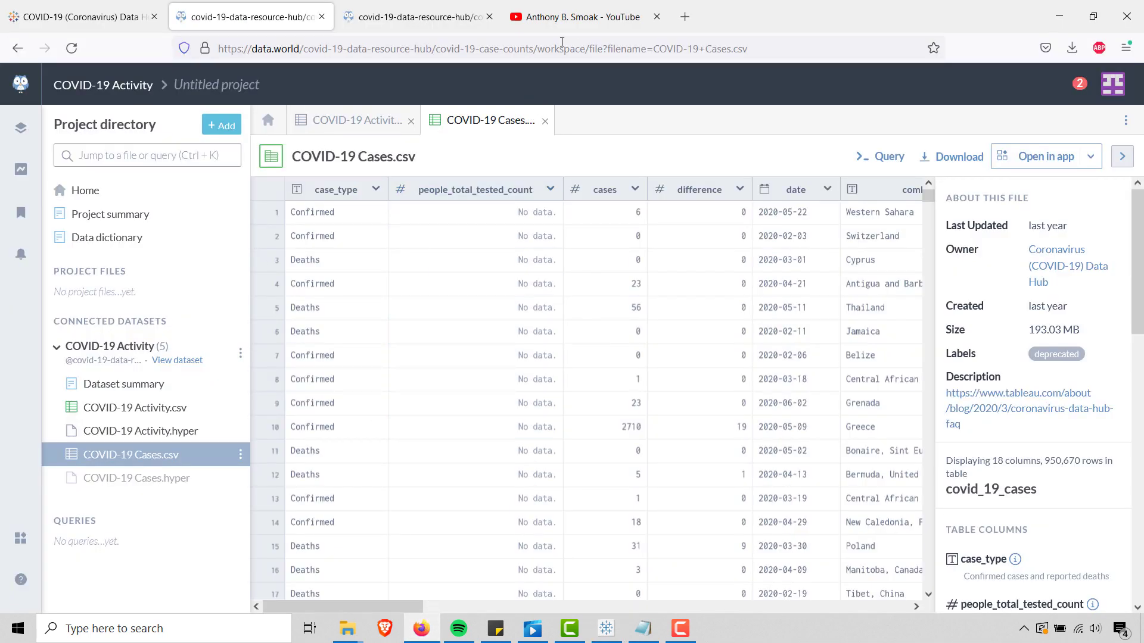
- Start the COVID tracker playlist from the channel's Created playlists and dismiss the YouTube TV promo
{"action": "left_click", "coordinate": [573, 17]}
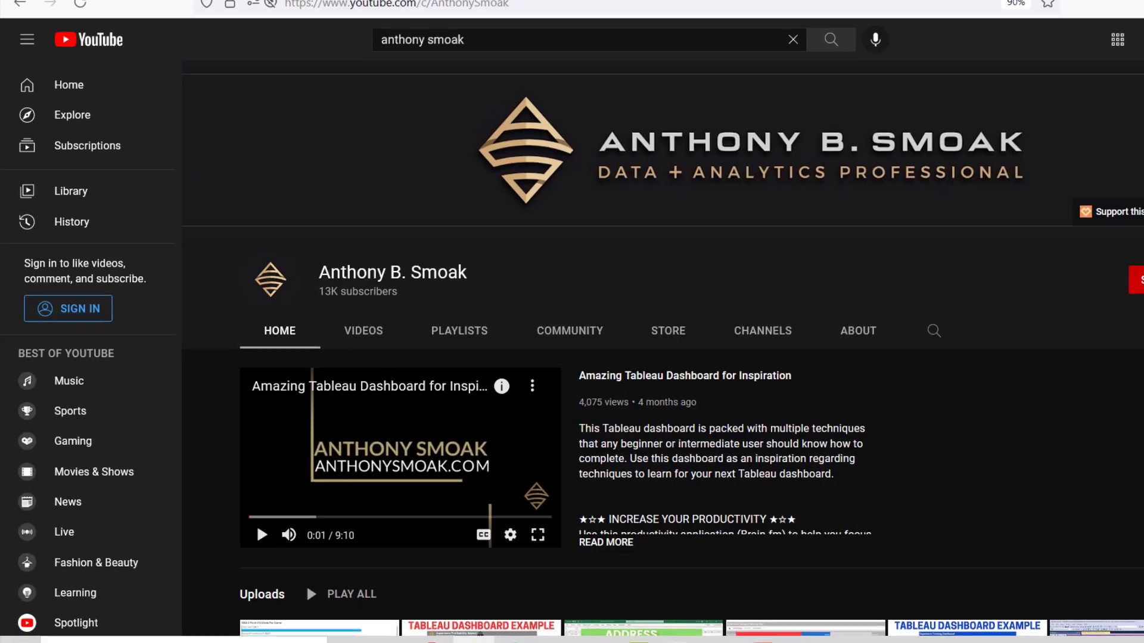
{"action": "scroll", "coordinate": [402, 202], "scroll_direction": "down", "scroll_amount": 3}
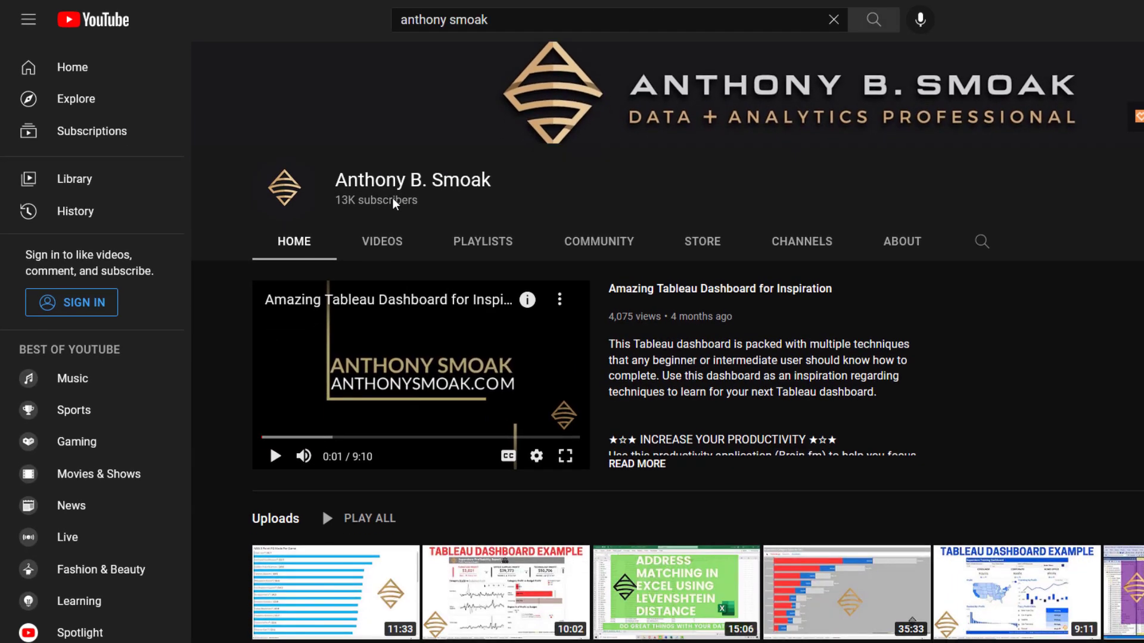
{"action": "scroll", "coordinate": [387, 213], "scroll_direction": "down", "scroll_amount": 5}
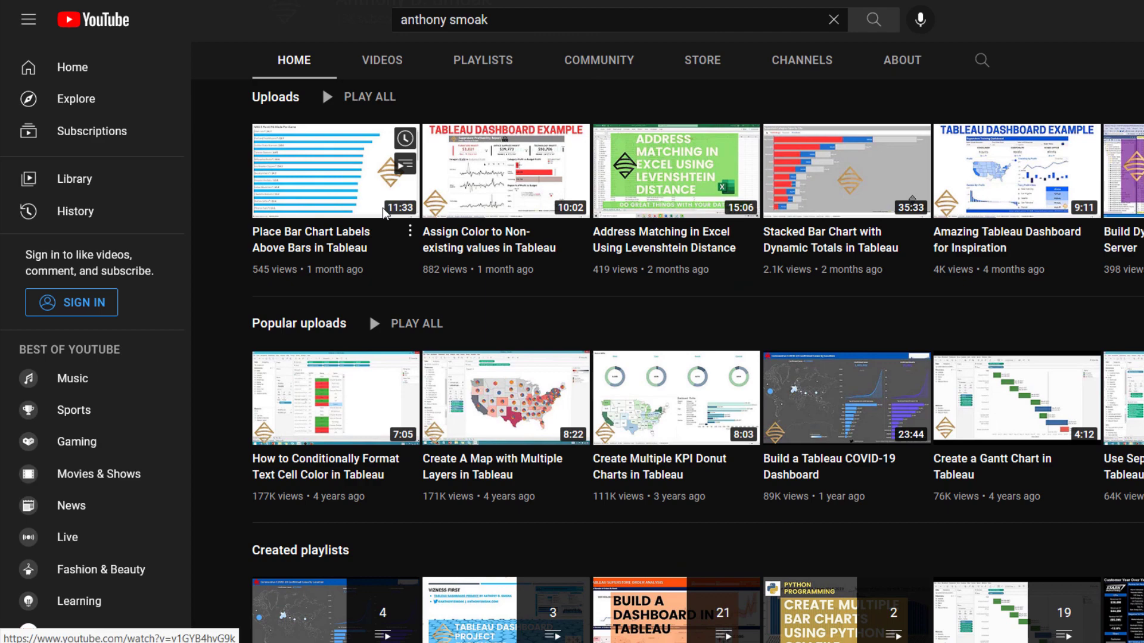
{"action": "scroll", "coordinate": [380, 218], "scroll_direction": "down", "scroll_amount": 1}
{"action": "scroll", "coordinate": [372, 217], "scroll_direction": "down", "scroll_amount": 5}
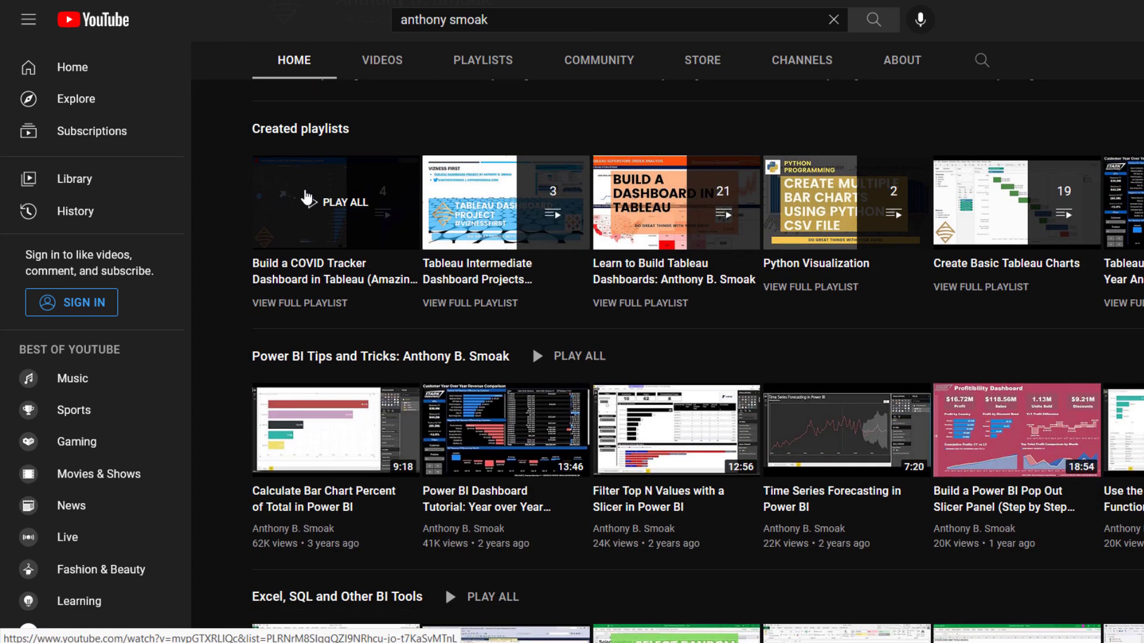
{"action": "scroll", "coordinate": [317, 197], "scroll_direction": "up", "scroll_amount": 1}
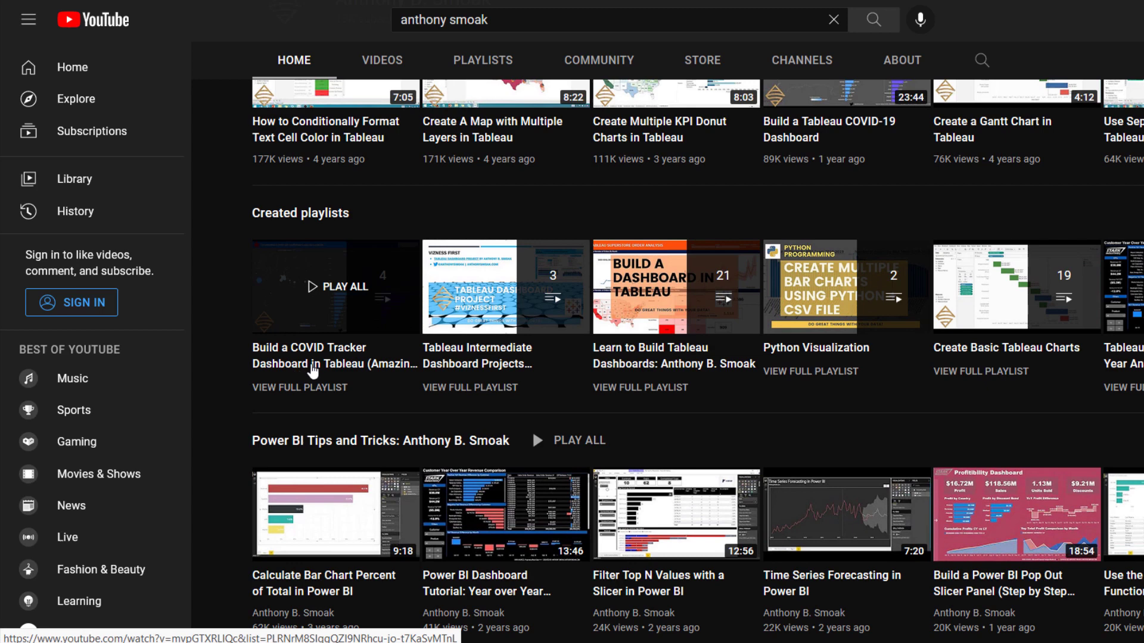
{"action": "left_click", "coordinate": [298, 366]}
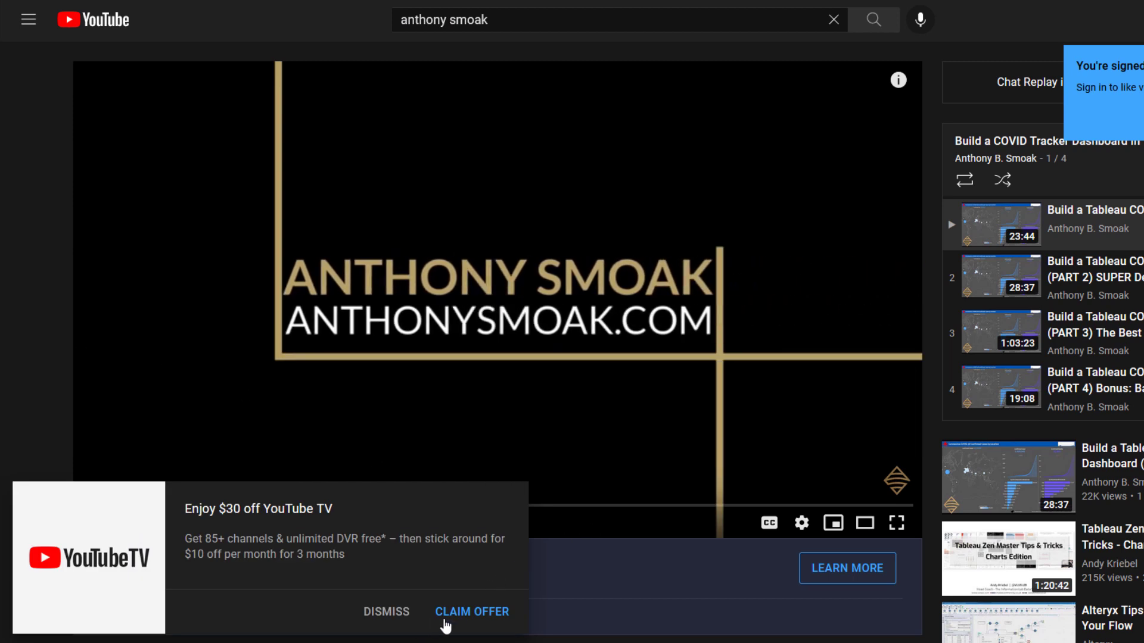
{"action": "left_click", "coordinate": [401, 616]}
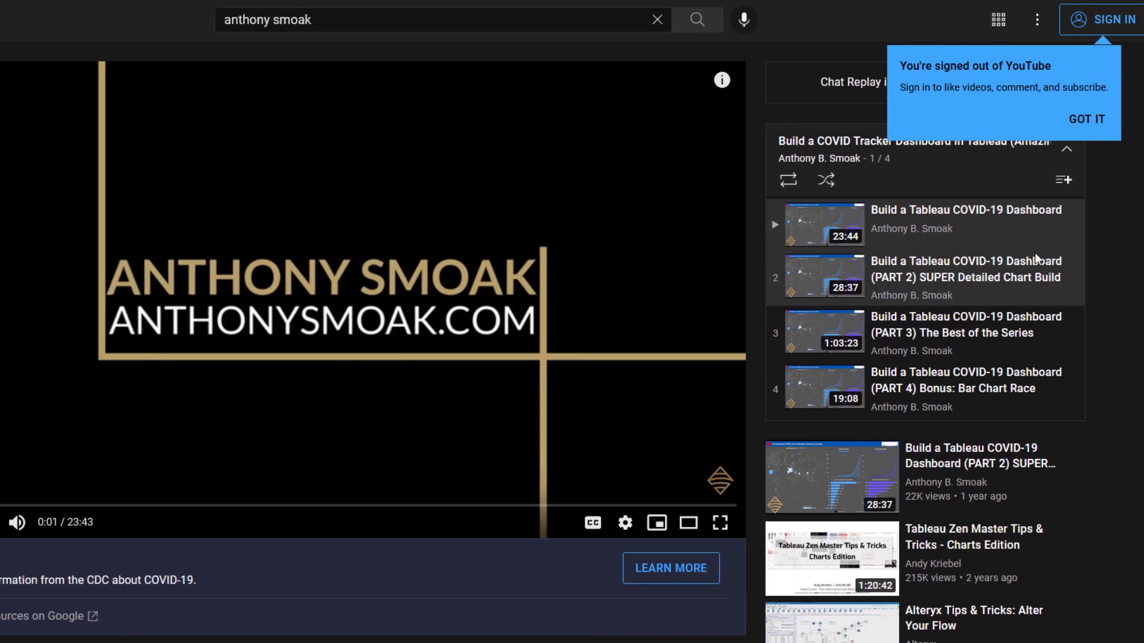